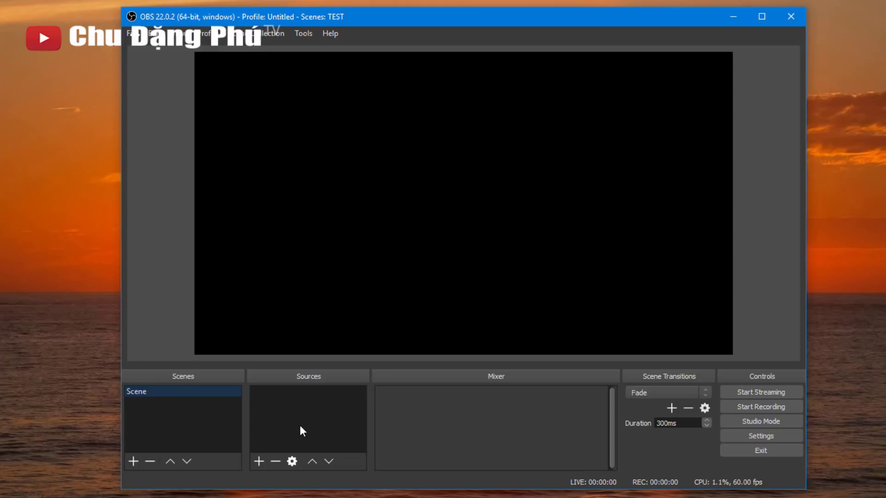
click(260, 462)
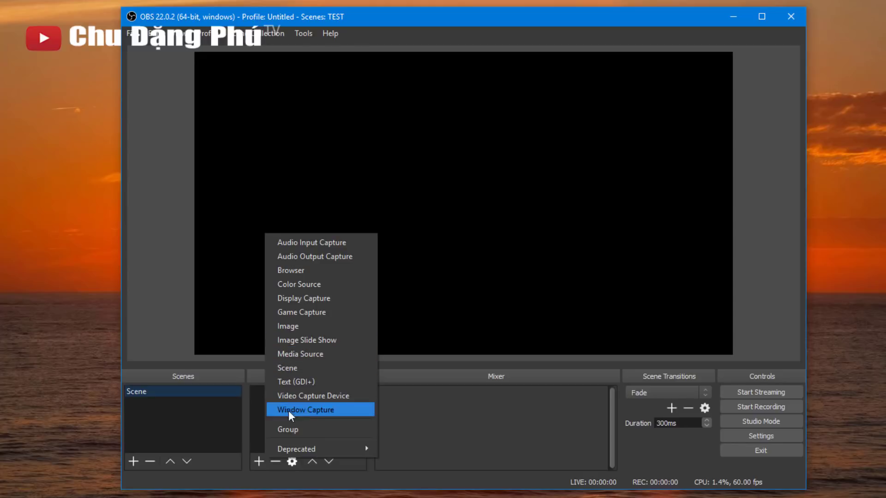
click(258, 414)
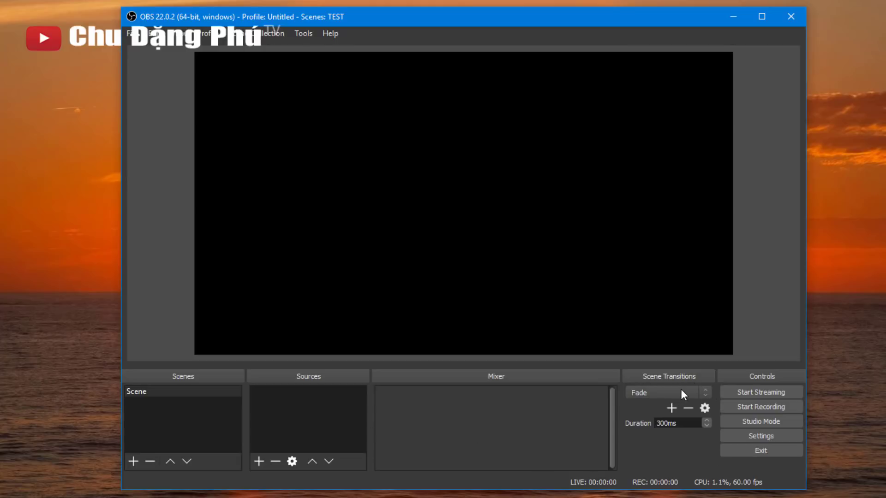
click(708, 392)
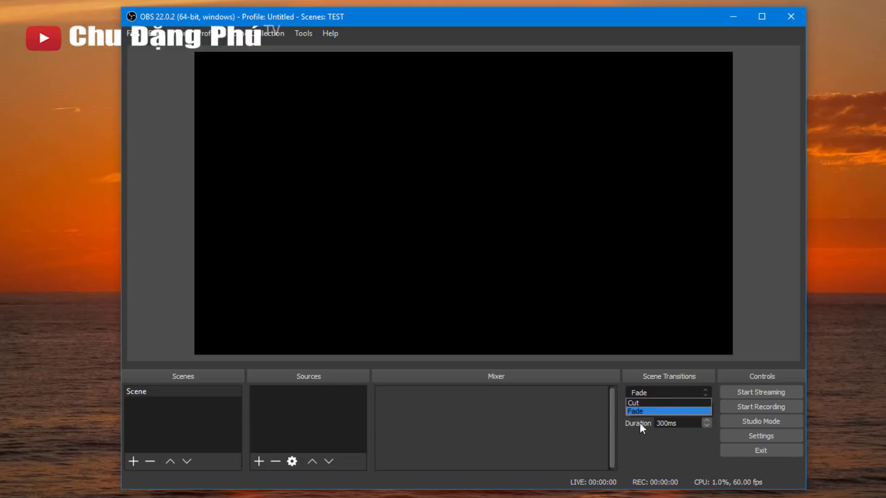
click(690, 417)
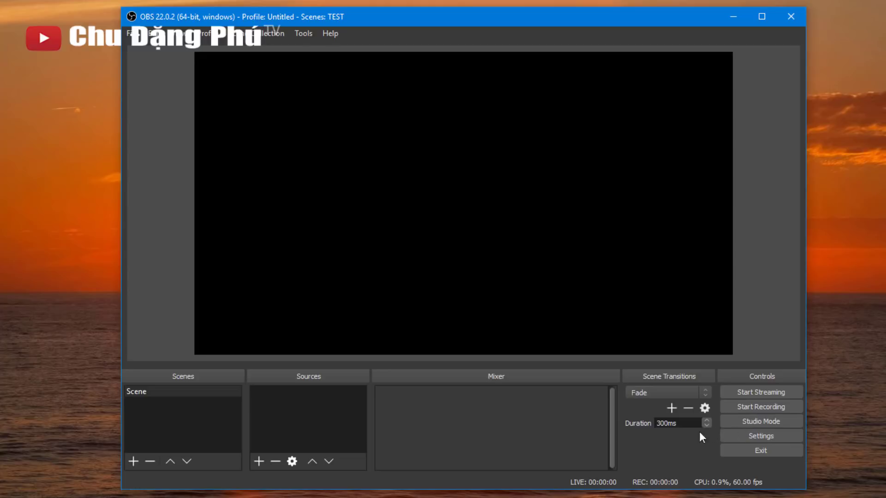
Turn on Studio Mode and open the program settings.
click(777, 421)
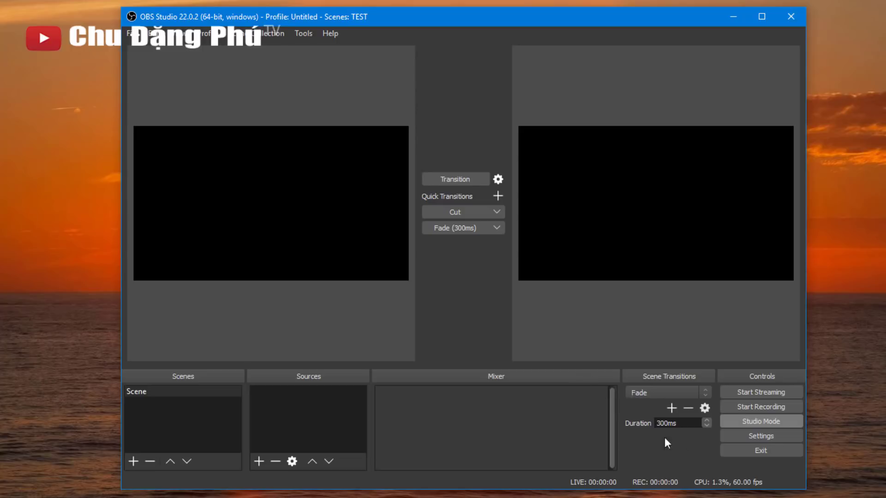
click(756, 437)
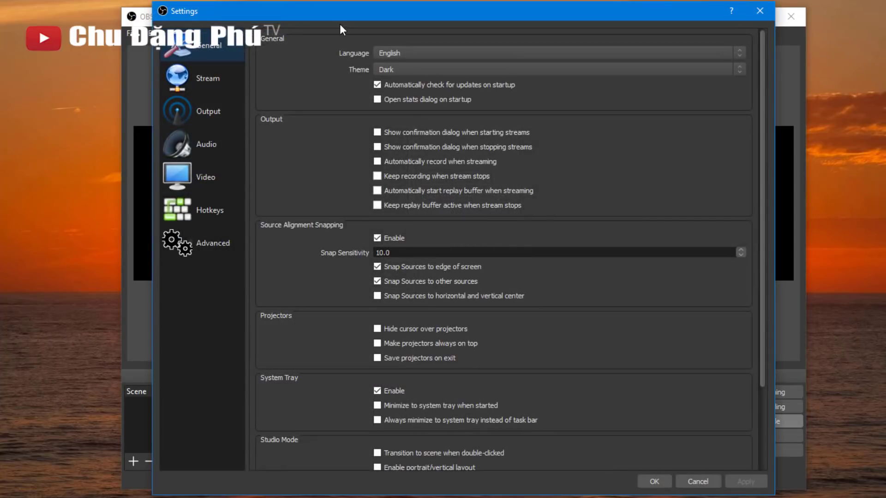
drag(340, 13, 318, 9)
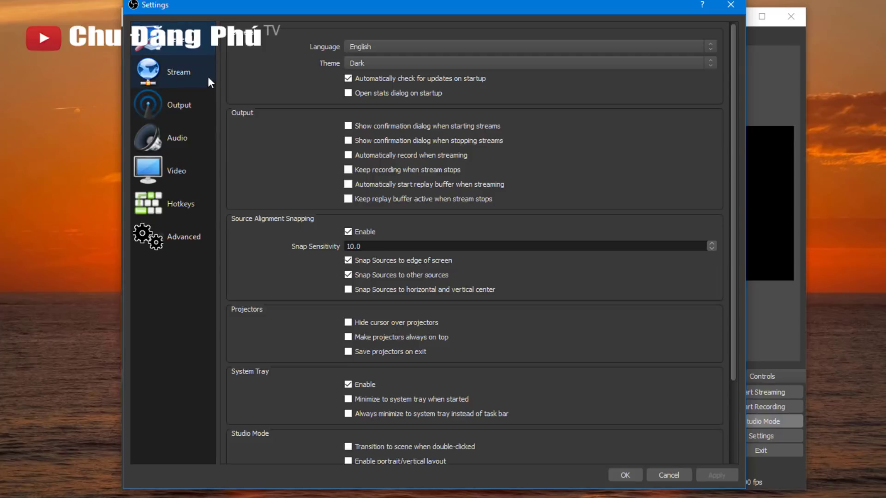
Examine the stream settings, including the stream type choices, the server URL and the stream key field.
click(175, 84)
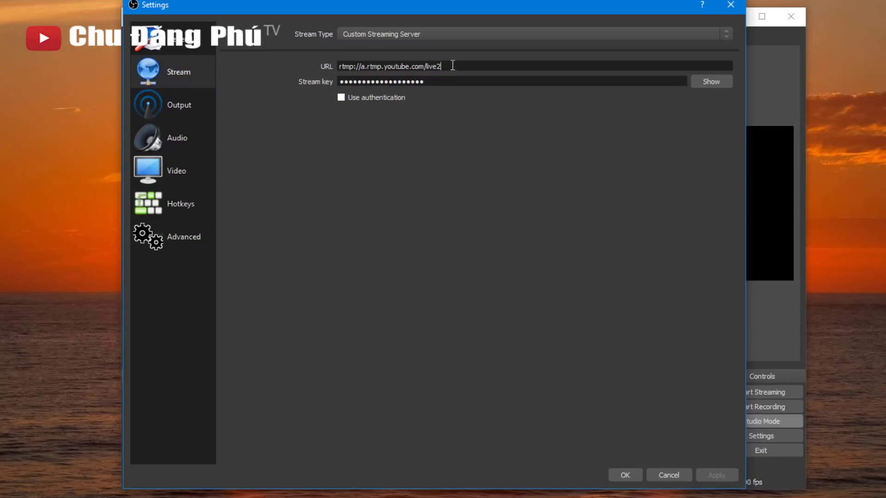
drag(451, 67, 329, 67)
click(438, 65)
drag(468, 67, 340, 66)
click(400, 65)
drag(467, 67, 307, 37)
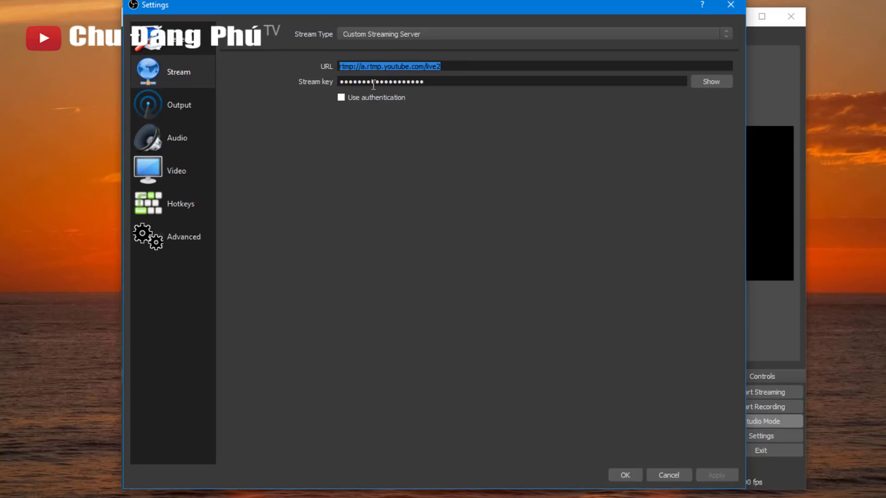
click(432, 80)
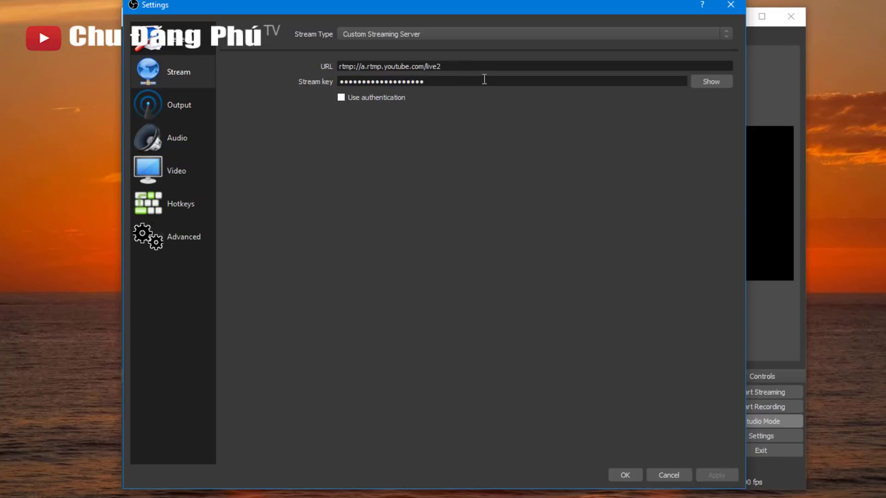
click(459, 36)
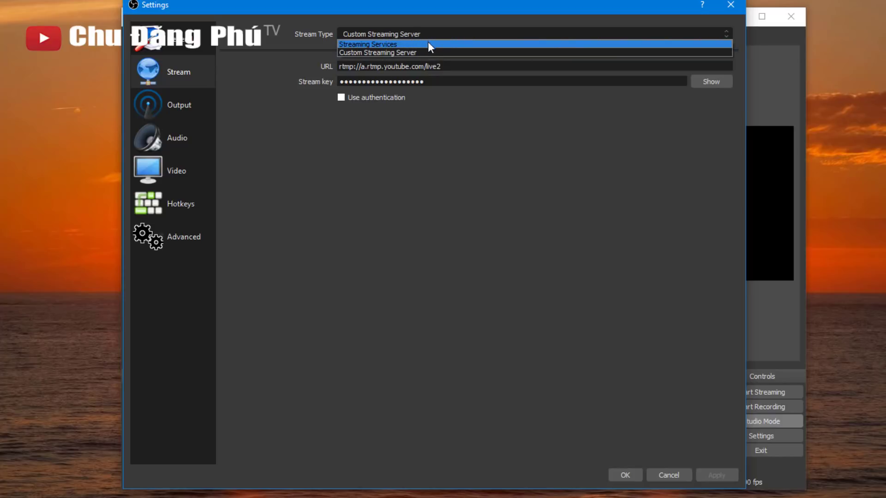
click(428, 147)
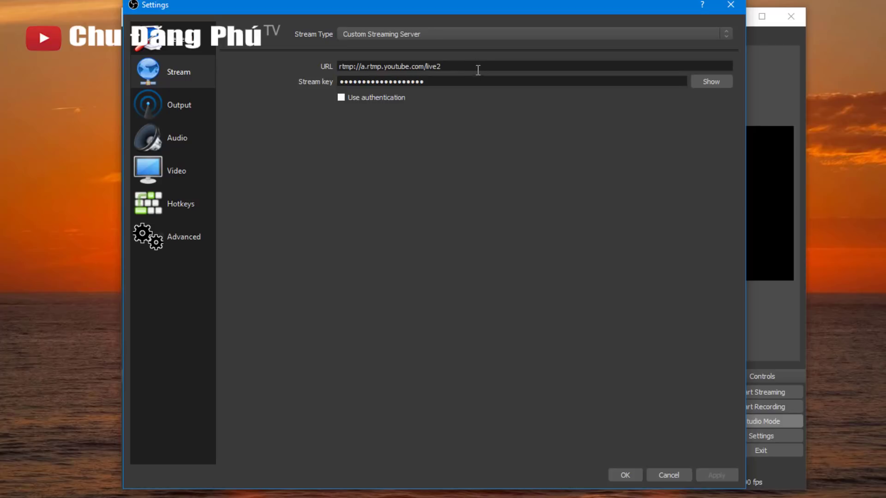
drag(481, 69, 377, 66)
click(461, 73)
key(shift+Home)
click(470, 69)
View the Simple output mode's options in the output settings, and return the output mode to Advanced.
click(190, 115)
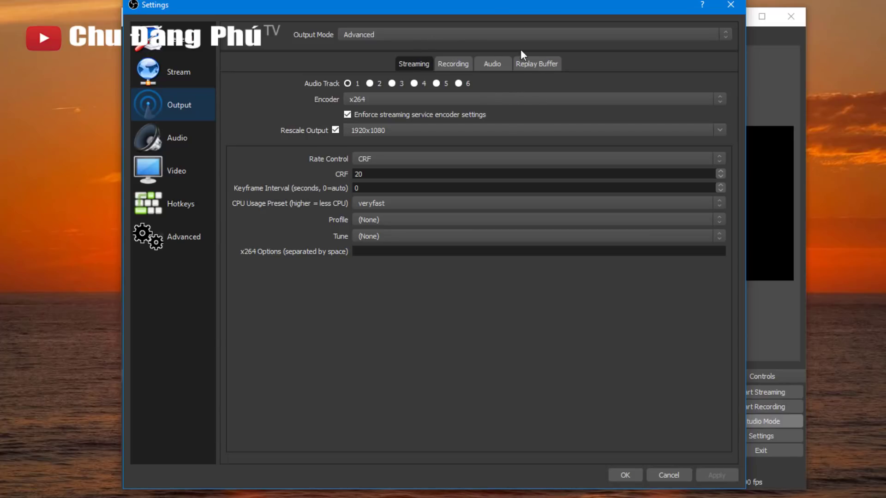
click(408, 33)
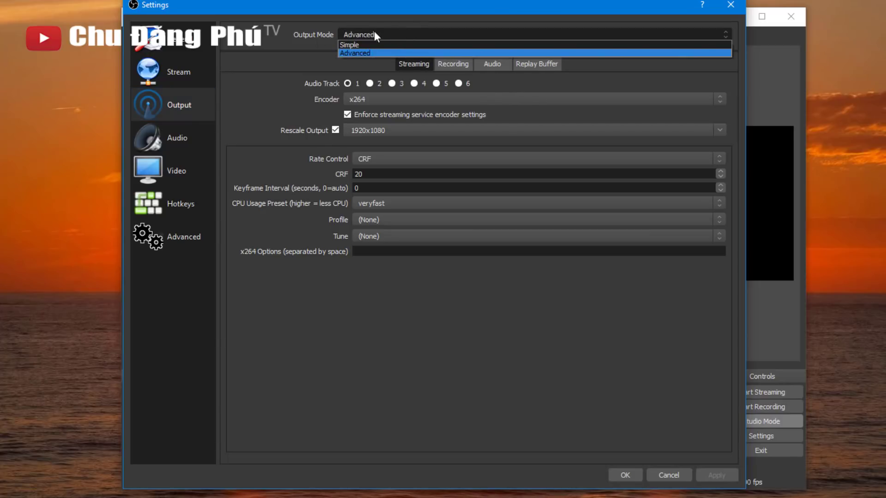
click(353, 45)
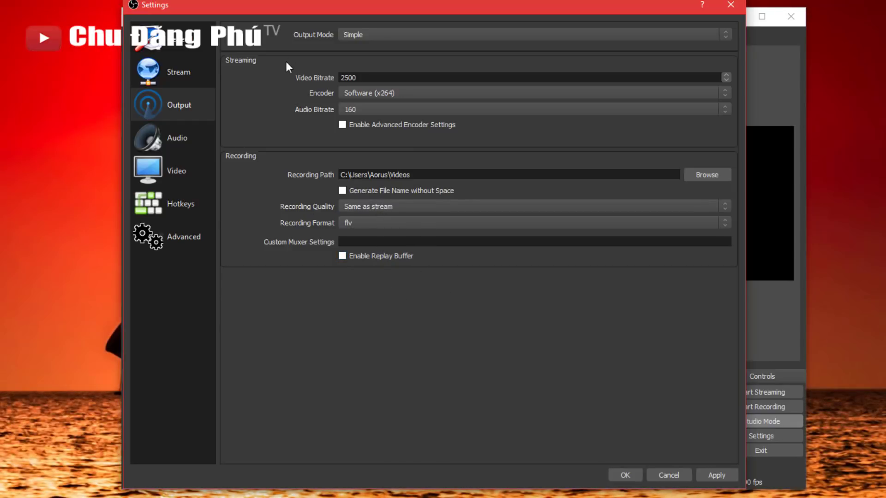
click(397, 37)
click(358, 53)
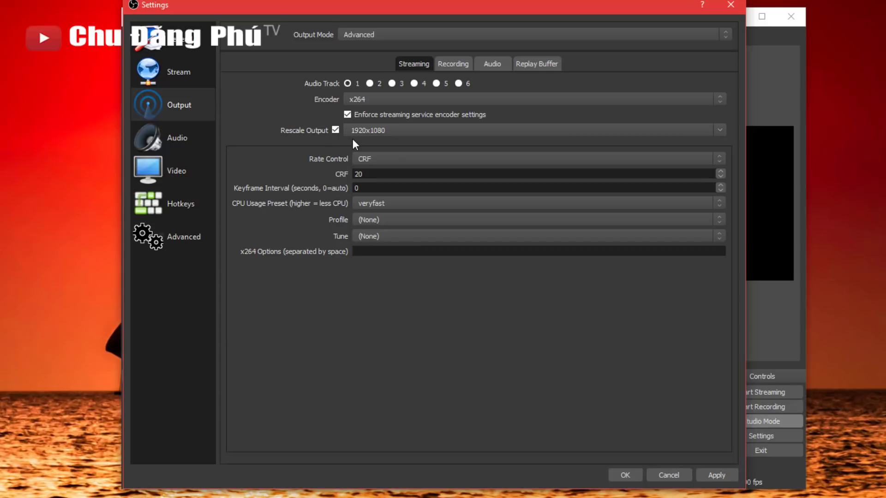
Examine the streaming encoder choices and the available rescaled output resolutions, keeping x264 and 1920x1080.
click(388, 101)
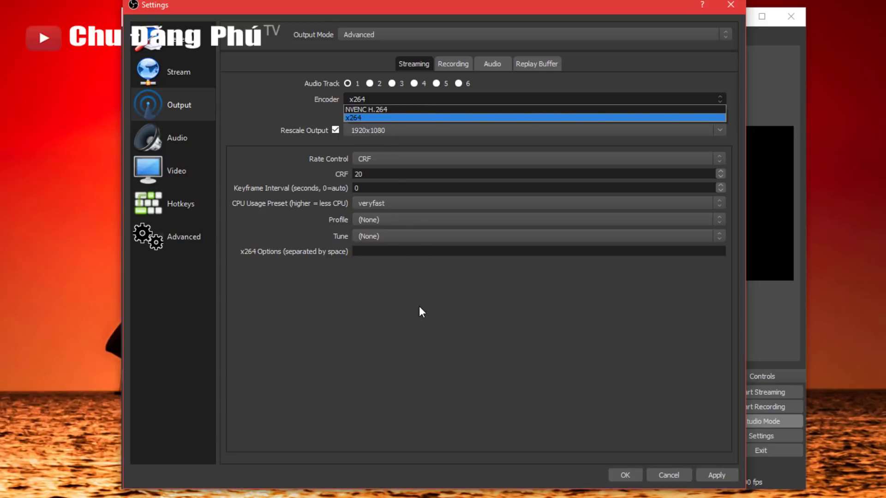
click(413, 285)
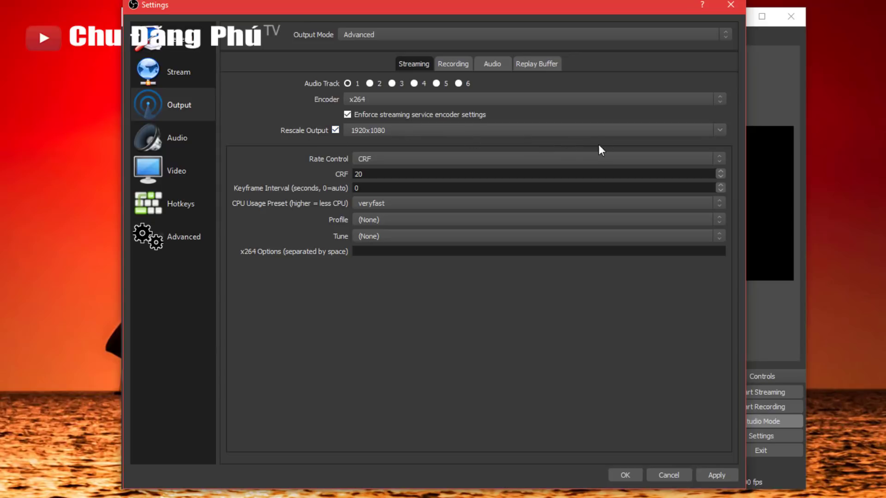
click(718, 131)
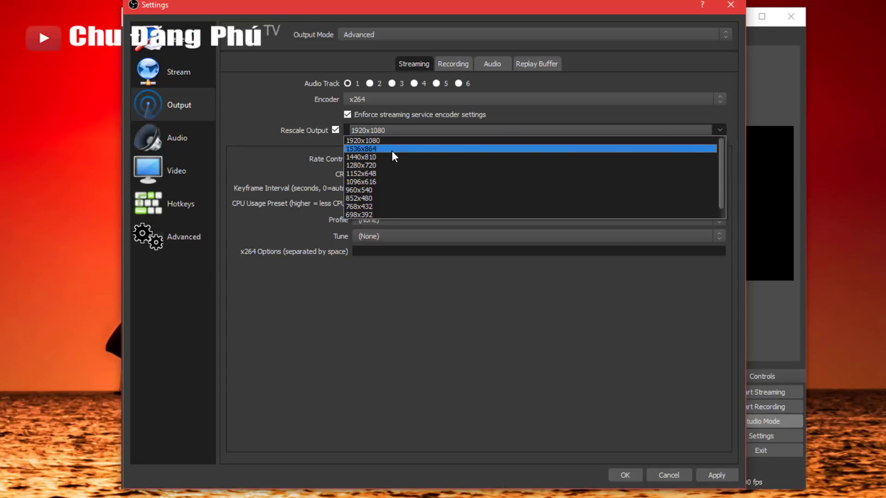
click(532, 112)
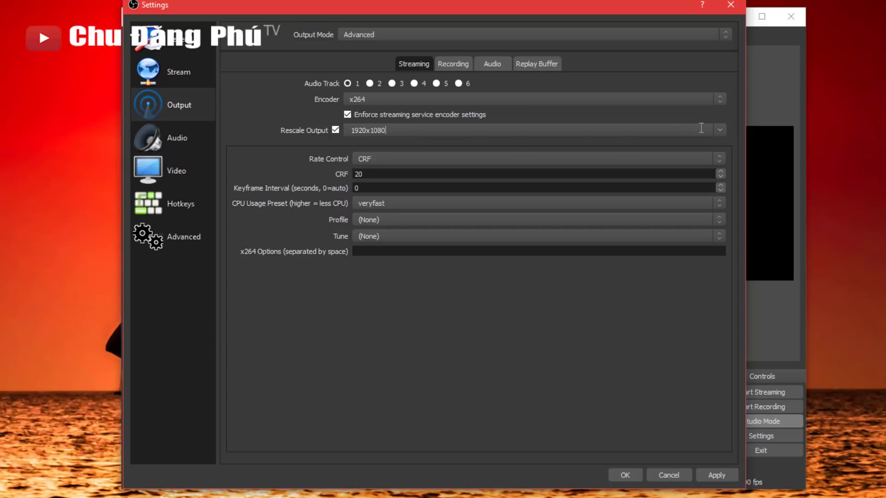
click(719, 130)
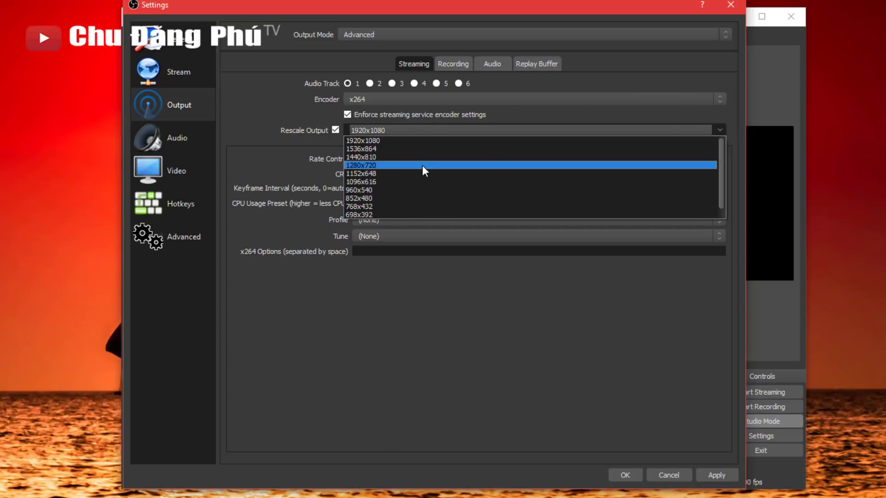
scroll(434, 185, down, 1)
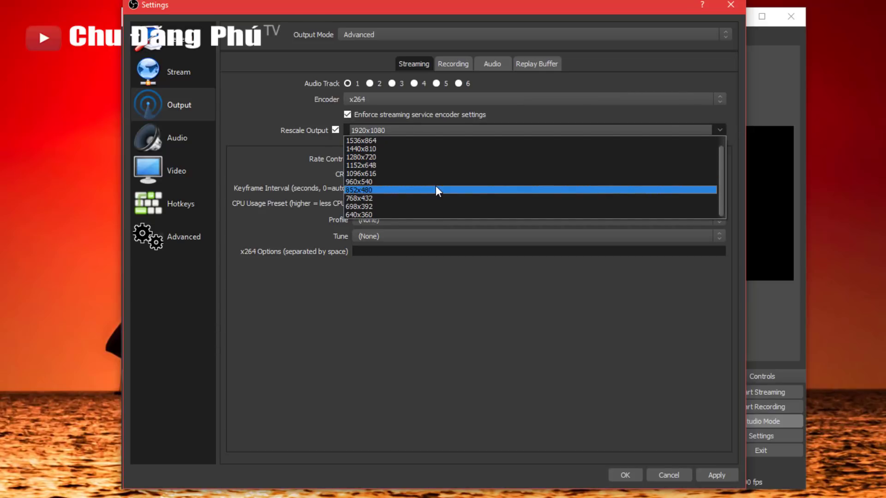
scroll(435, 187, up, 1)
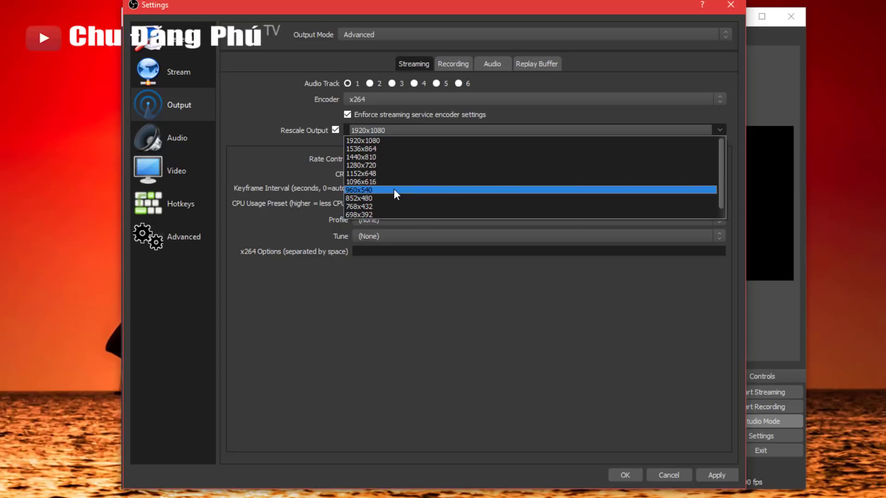
click(416, 279)
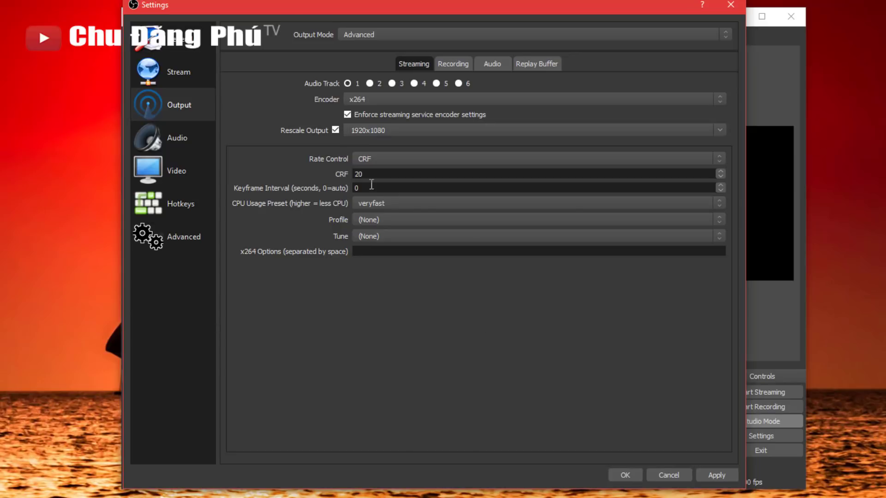
click(335, 131)
click(335, 131)
click(718, 131)
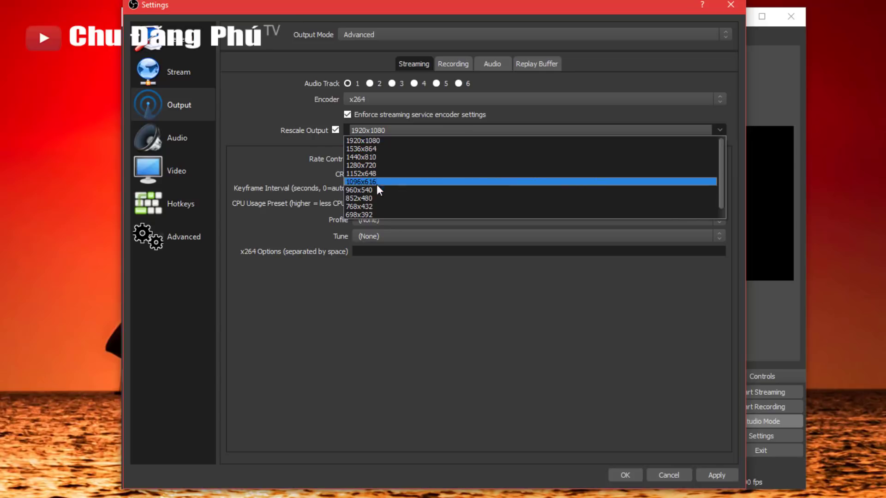
click(441, 333)
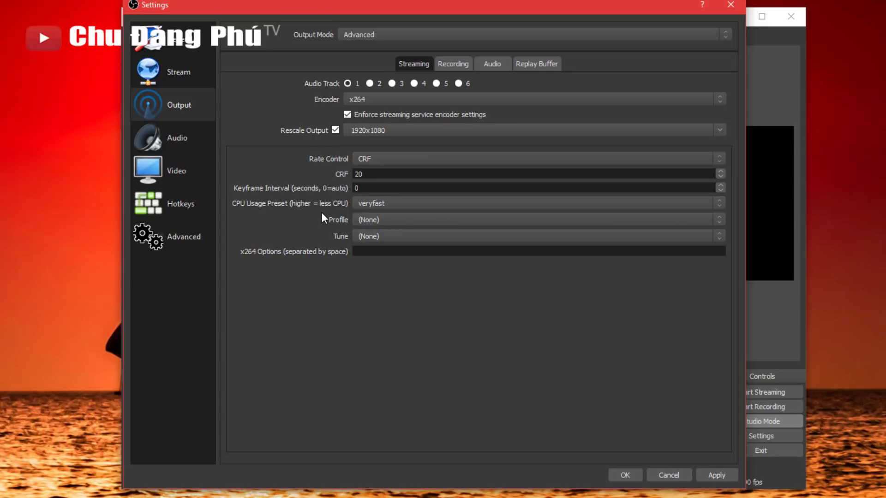
Choose CRF as the streaming rate control and select the CRF value of 20.
click(405, 159)
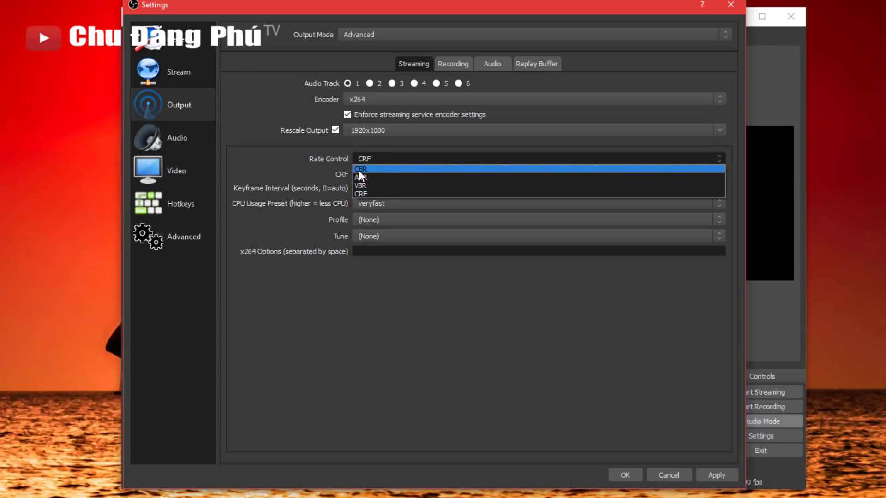
click(372, 193)
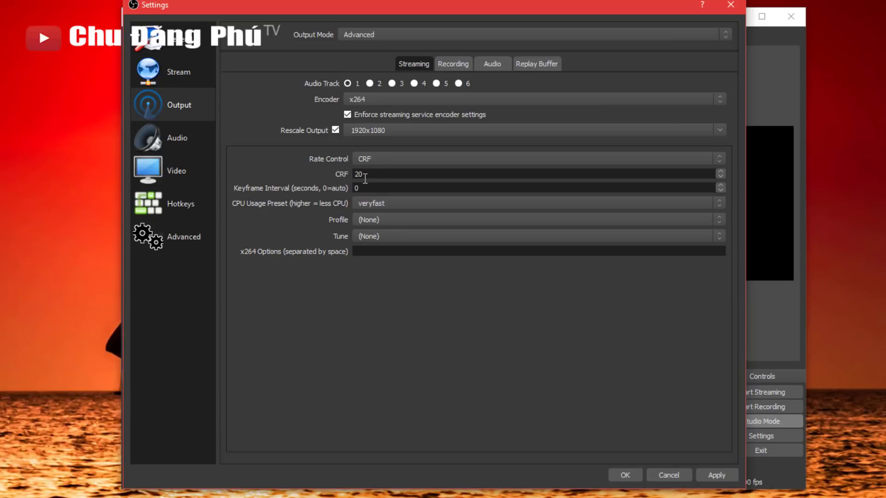
drag(374, 175, 346, 181)
click(385, 268)
click(372, 175)
drag(372, 175, 351, 179)
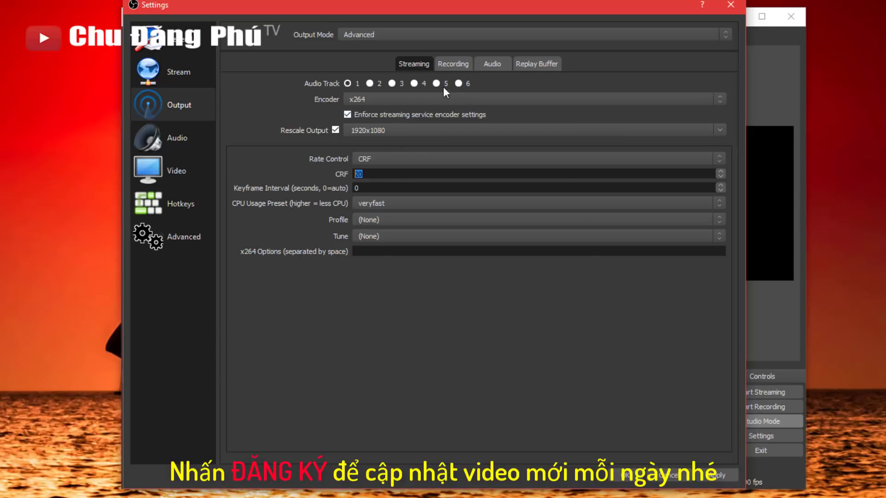
Choose mp4 as the recording format in the recording output settings.
click(455, 65)
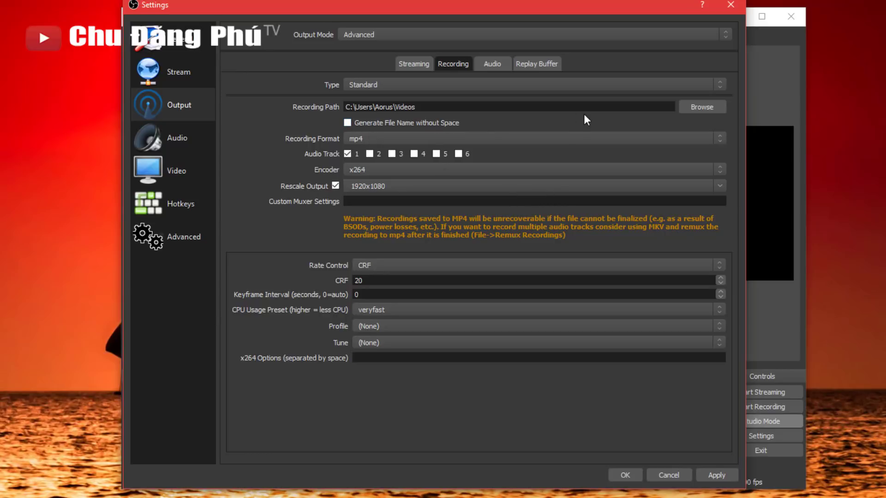
click(411, 63)
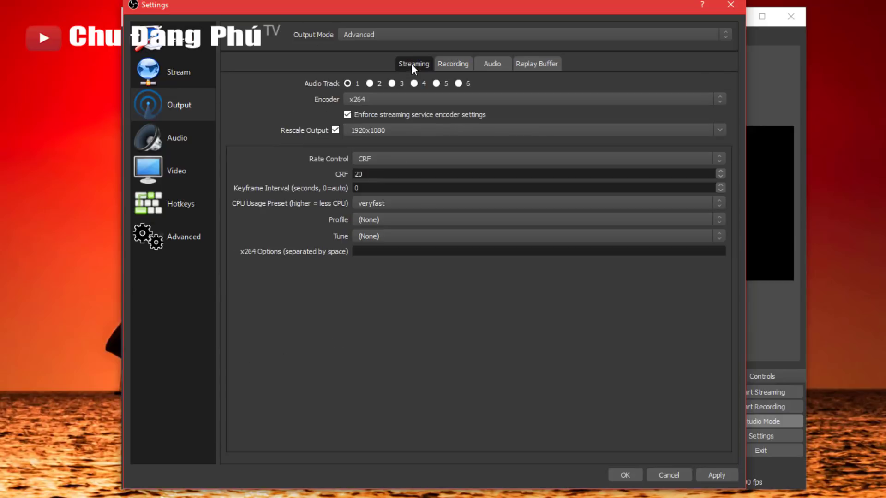
click(457, 63)
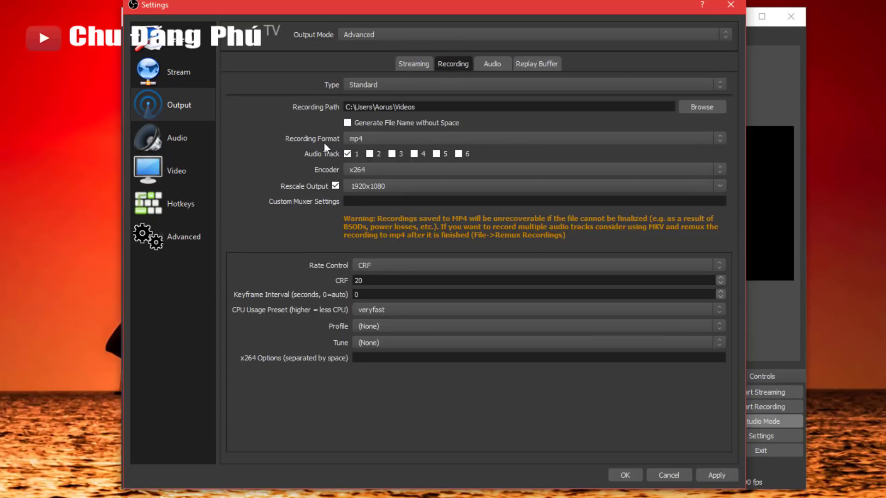
click(392, 138)
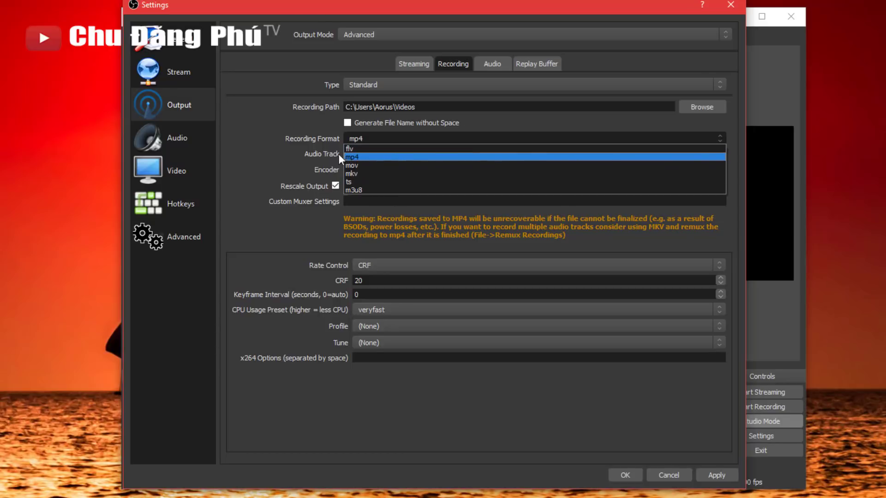
click(364, 157)
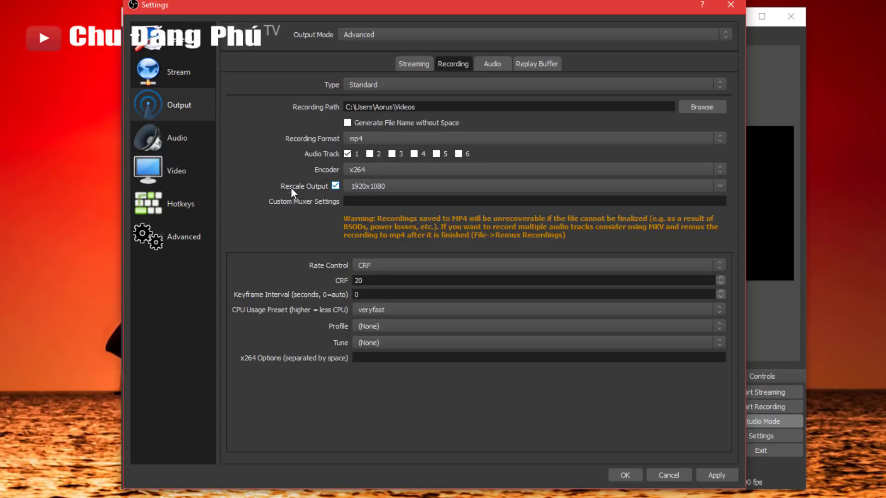
Examine the recording encoder choices and the available rescaled recording resolutions, keeping x264 and 1920x1080.
click(393, 170)
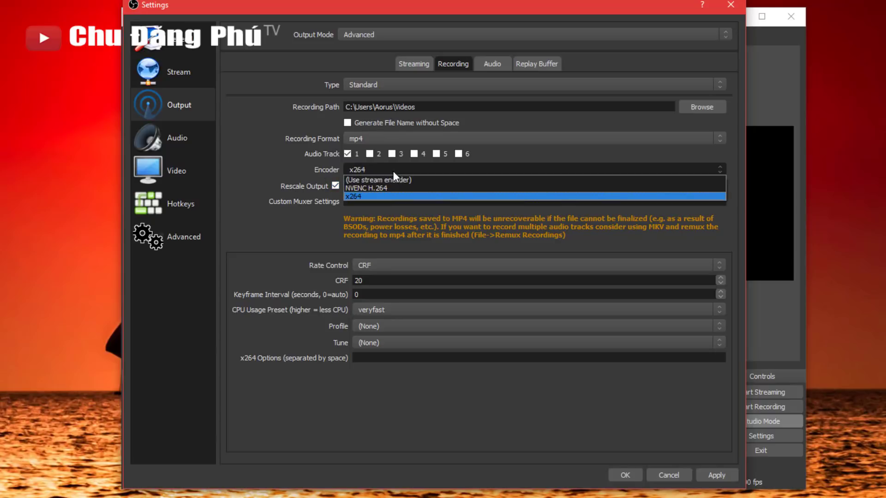
click(363, 198)
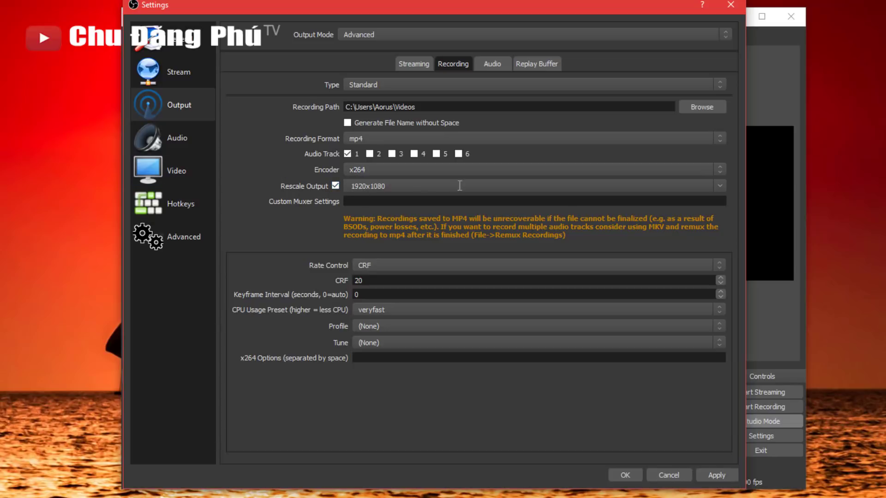
click(721, 187)
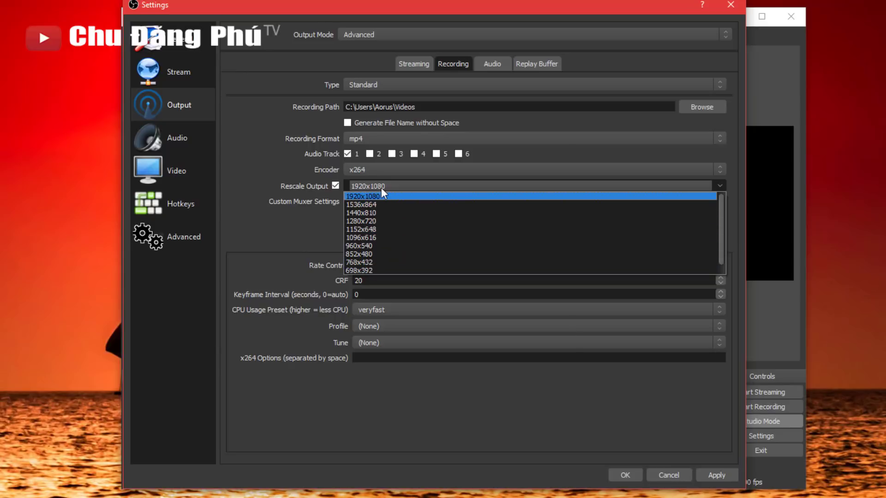
click(253, 163)
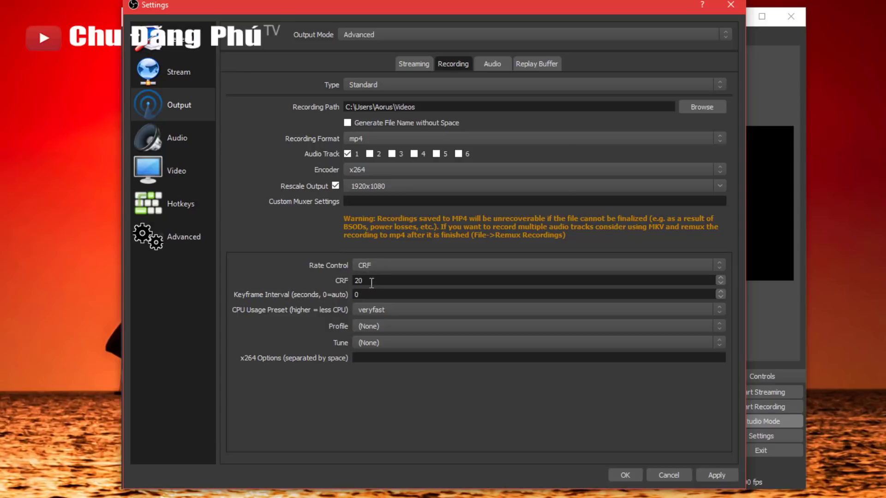
View the output settings for the replay buffer and audio tracks, including the bitrate choices for Track 1.
click(491, 66)
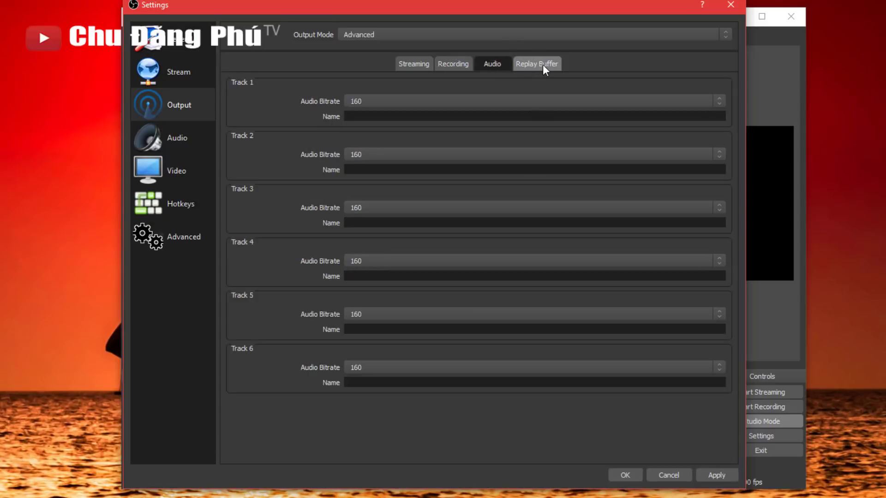
click(525, 65)
click(499, 65)
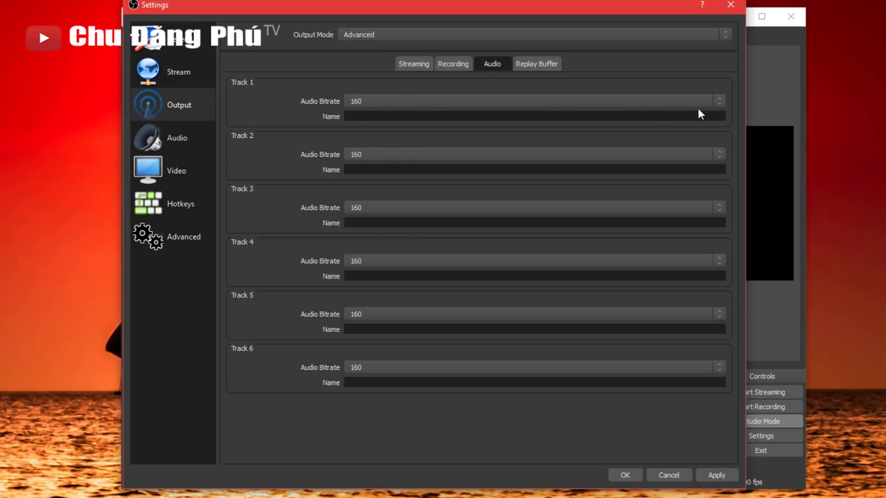
click(719, 100)
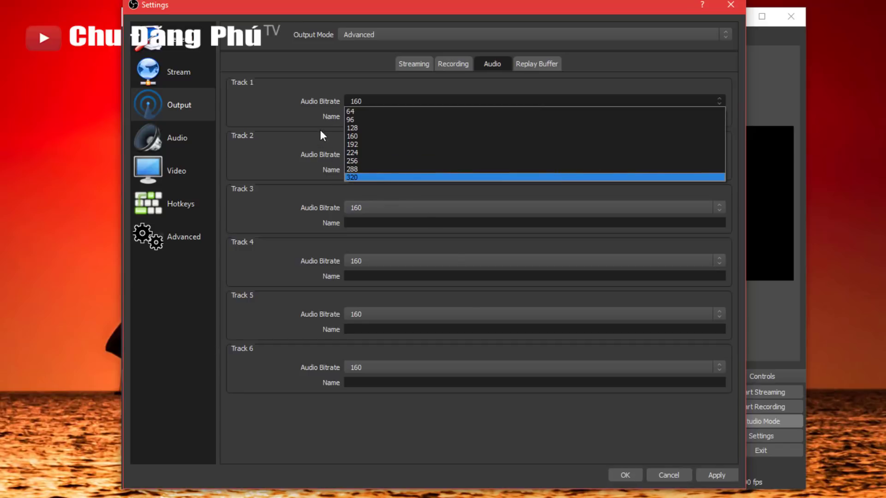
click(303, 96)
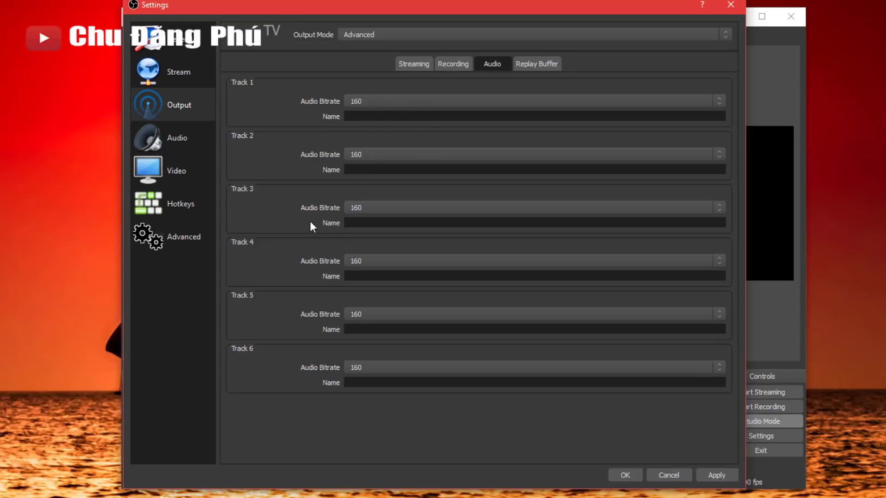
Set the first Mic/Auxiliary Audio Device to Line (XOX K10) in the audio settings.
click(192, 151)
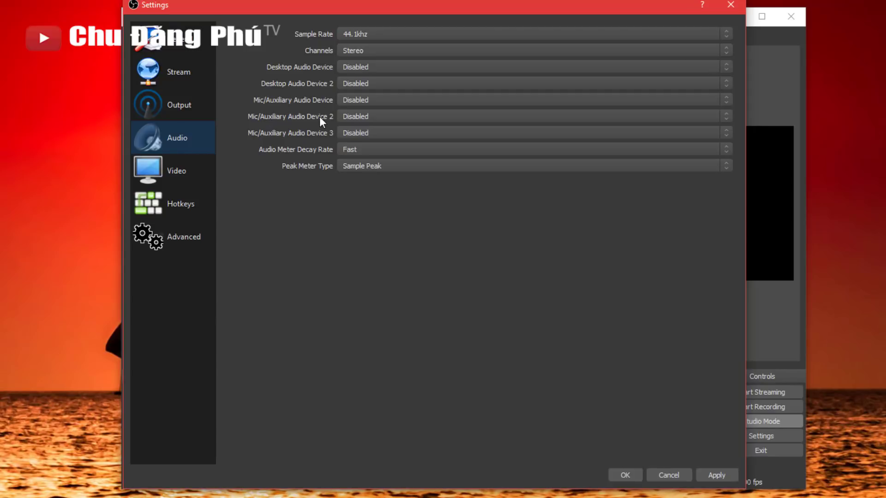
click(439, 101)
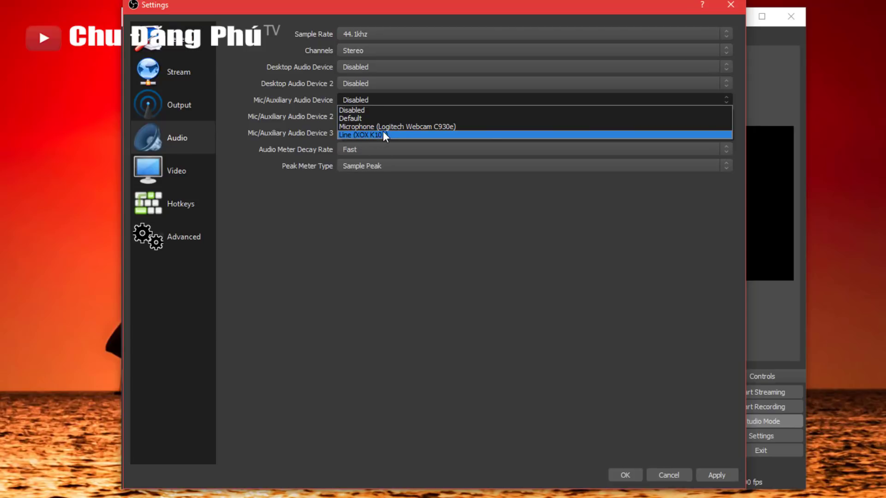
click(409, 184)
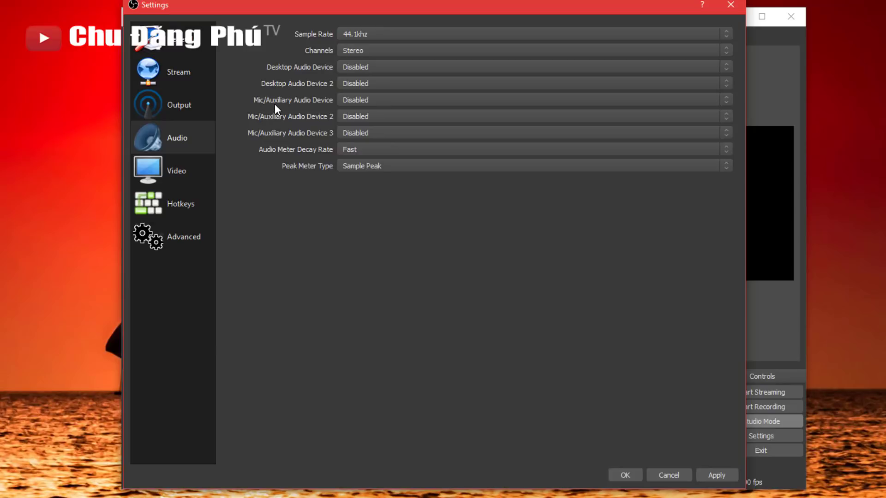
click(364, 100)
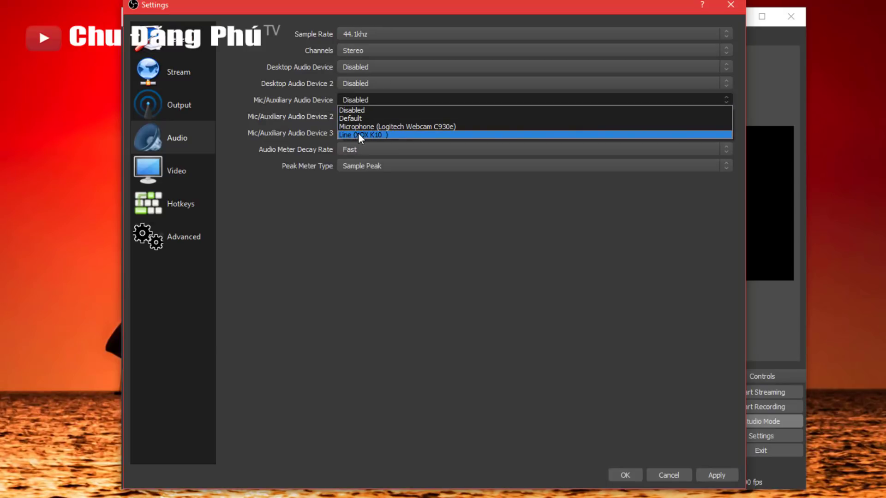
click(358, 134)
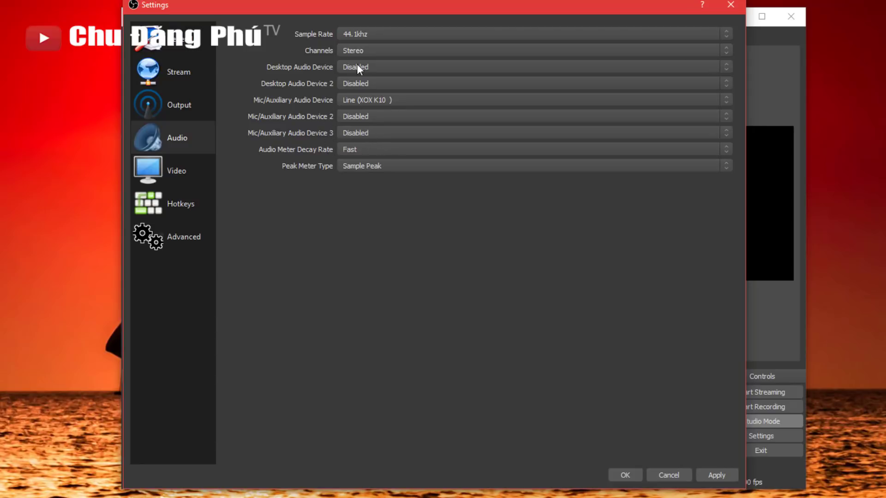
Show the video settings and view the available base canvas resolutions, keeping 1920x1080.
click(191, 186)
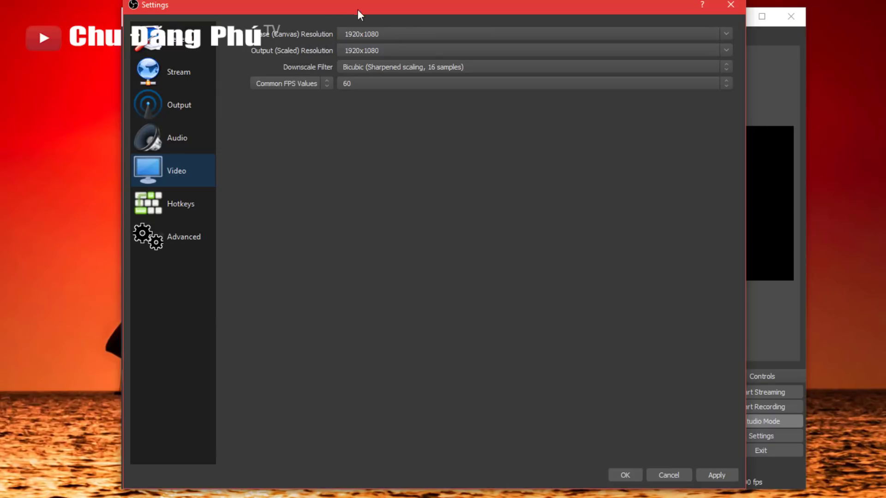
drag(393, 2, 412, 278)
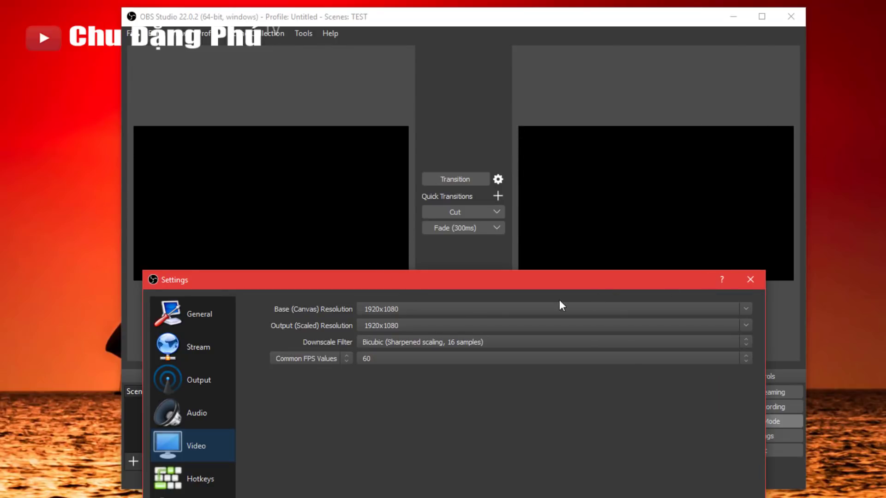
drag(468, 291, 458, 76)
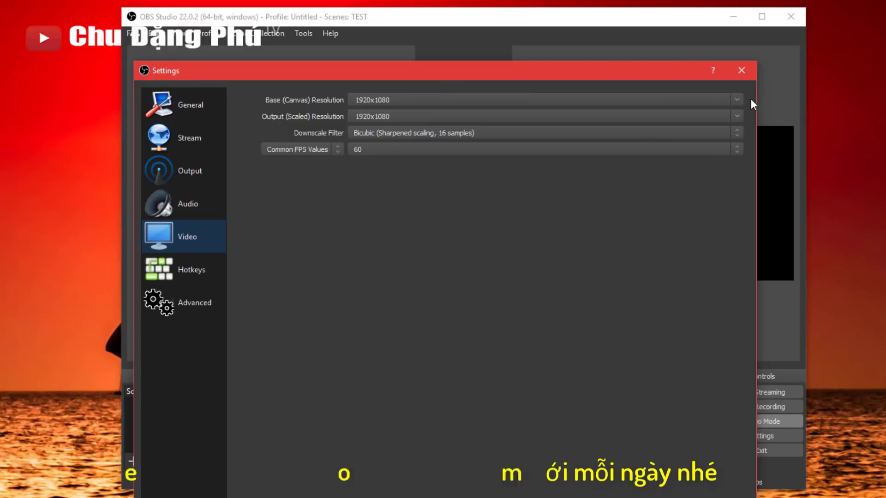
click(736, 99)
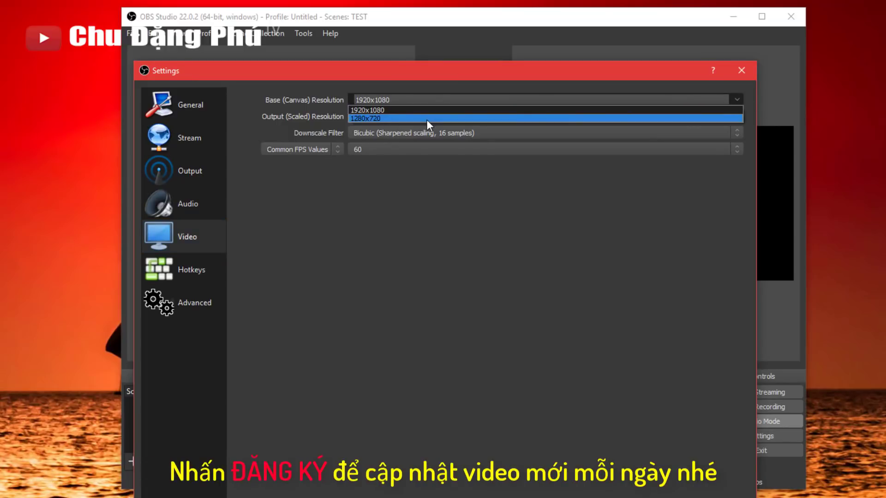
click(417, 165)
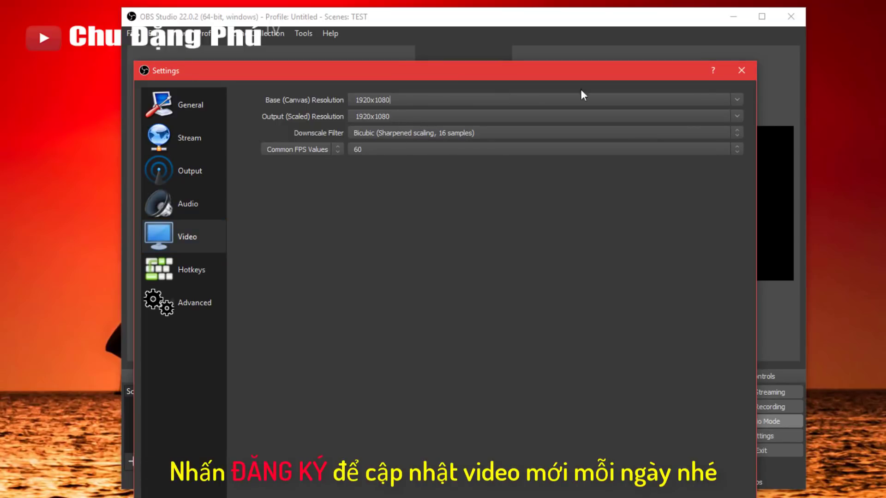
Try 1280x720 as the base canvas resolution, and set it back to 1920x1080.
click(734, 98)
click(416, 110)
text(1280x)
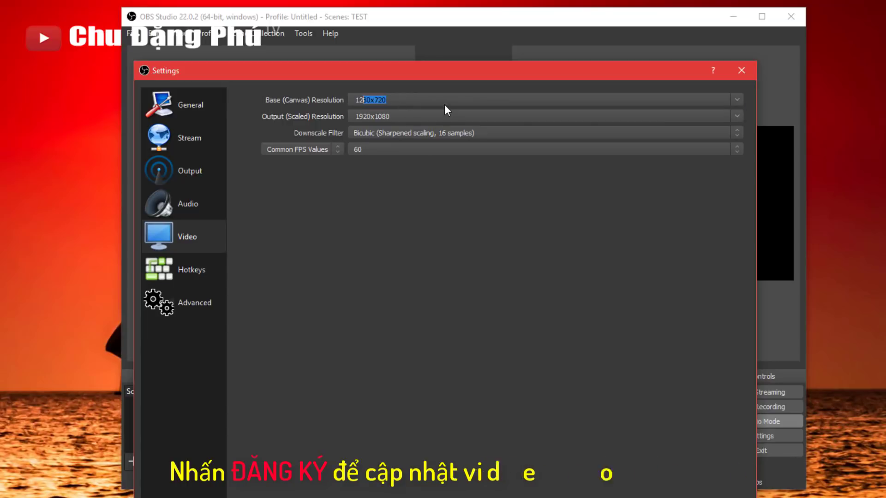
text(720)
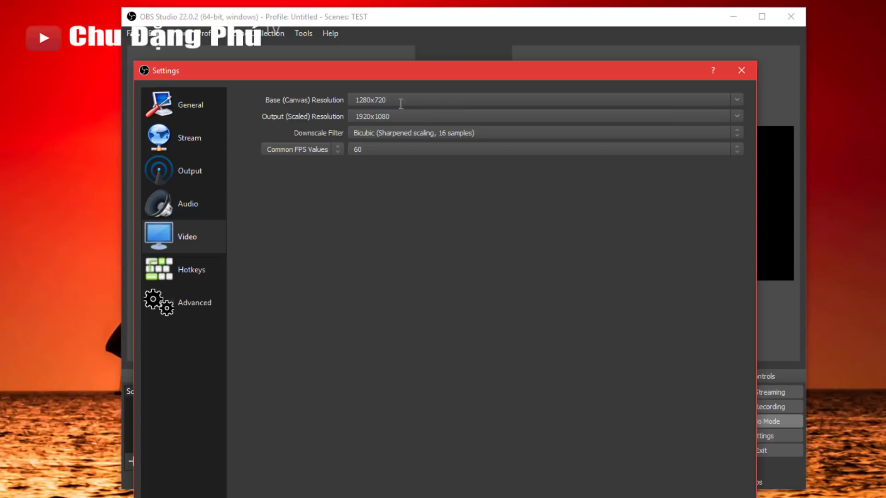
click(734, 100)
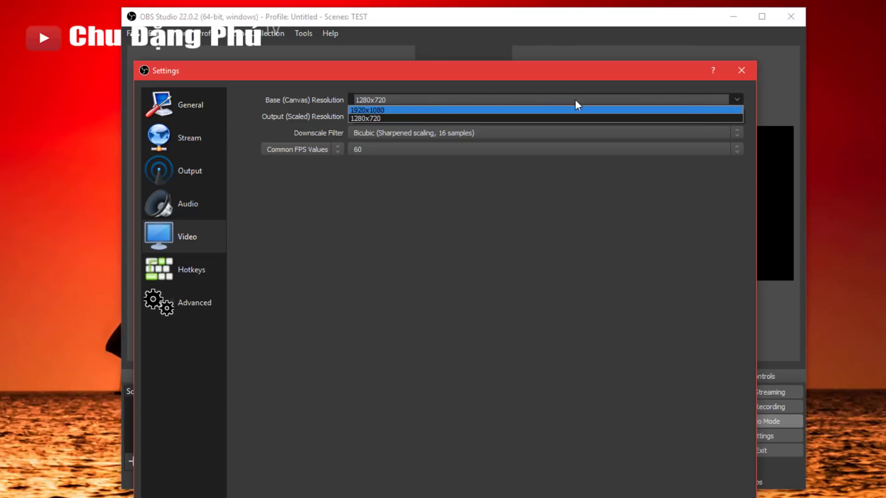
click(375, 118)
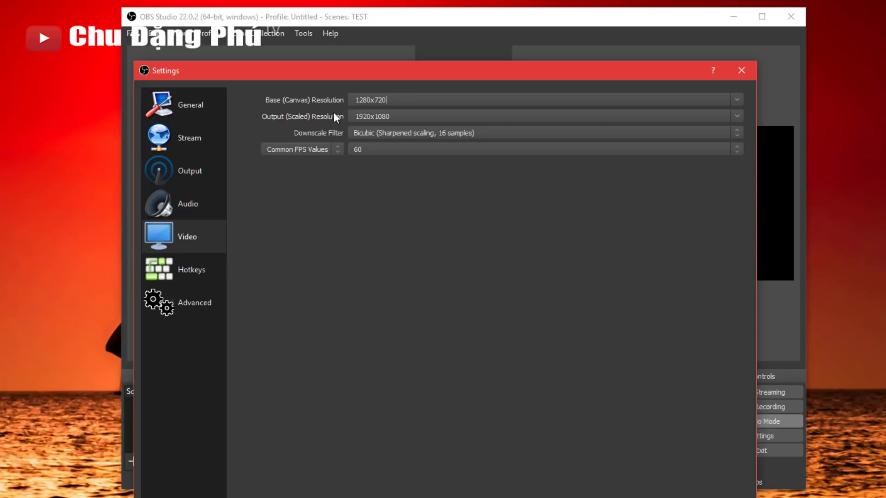
double_click(393, 98)
text(1920x1080)
Examine the output scaled resolutions and the common FPS values, keeping 1920x1080 and 60.
click(735, 116)
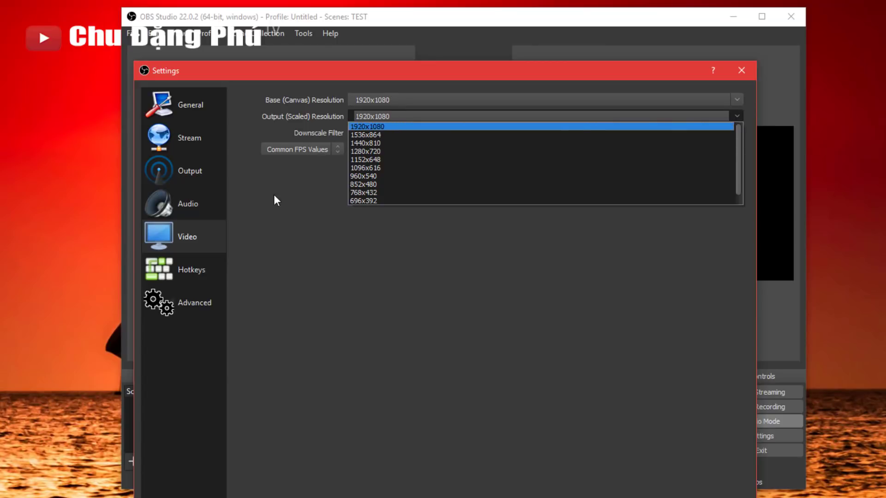
click(300, 197)
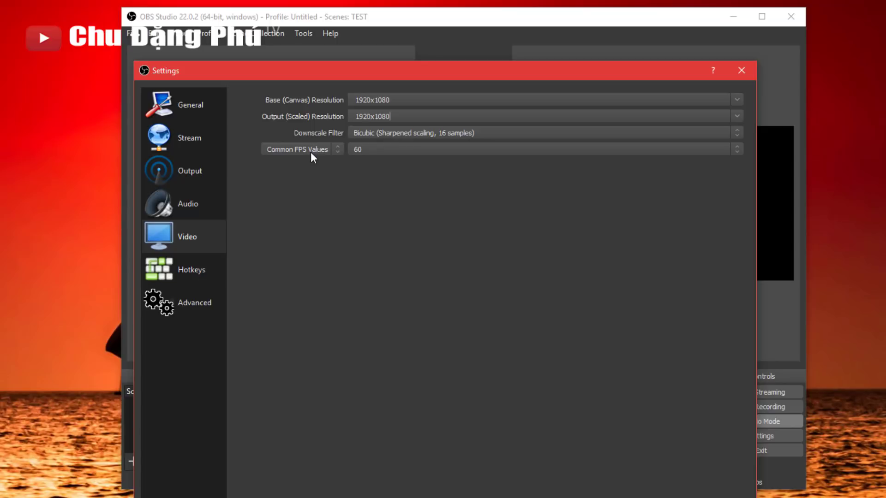
click(735, 149)
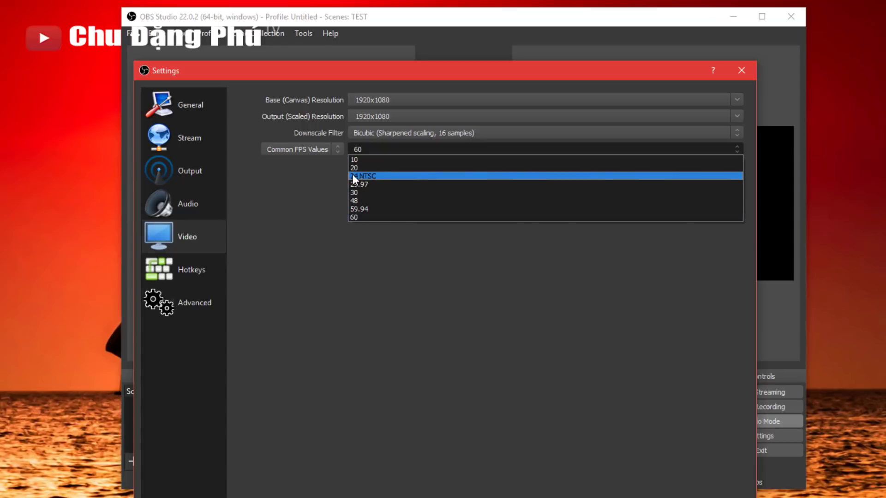
click(327, 206)
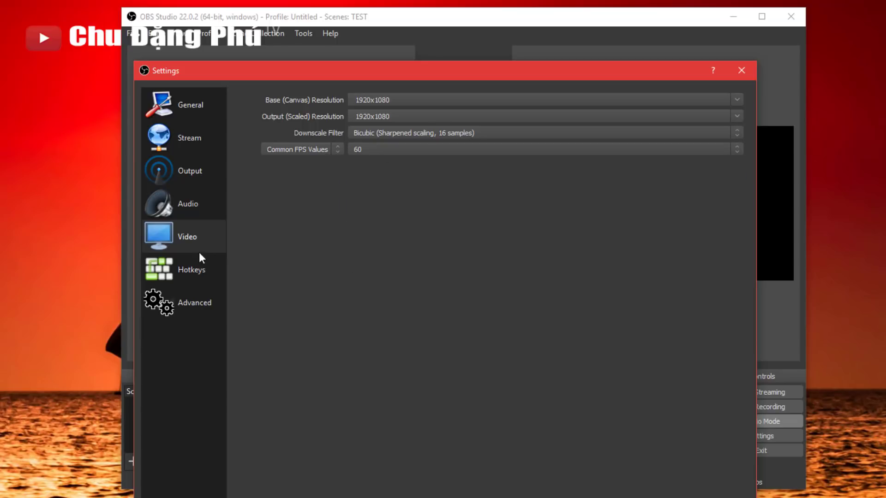
Assign S to Start Streaming and T to Stop Streaming in the hotkey settings, and clear both hotkeys.
click(196, 276)
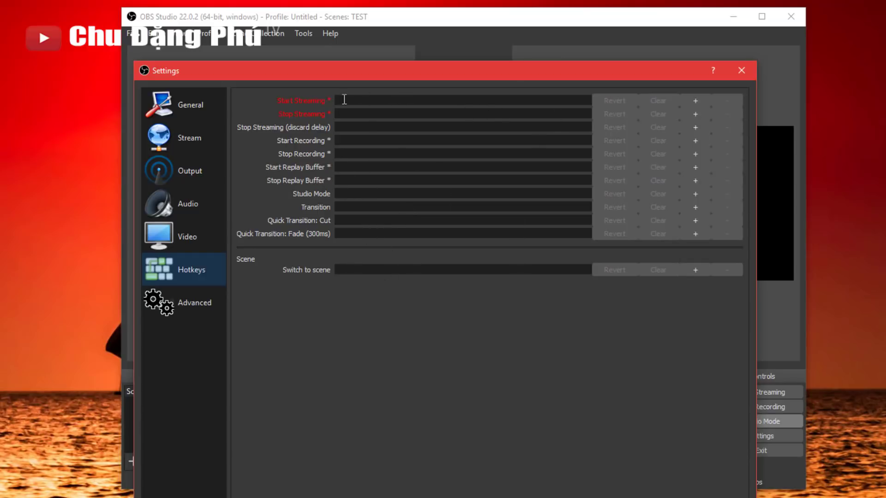
click(383, 101)
key(s)
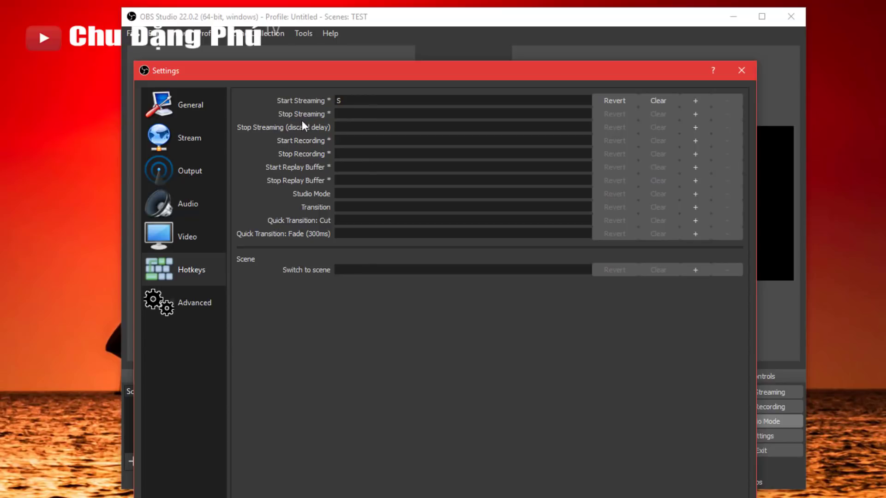
key(t)
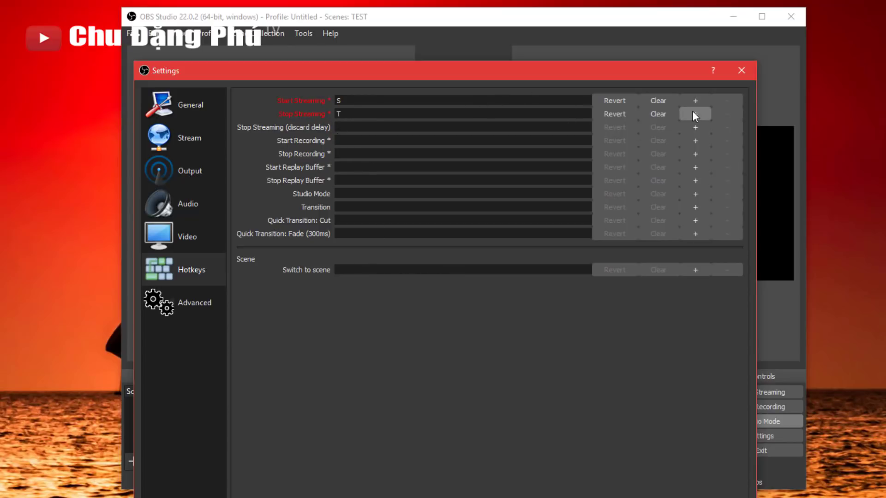
click(665, 114)
click(660, 101)
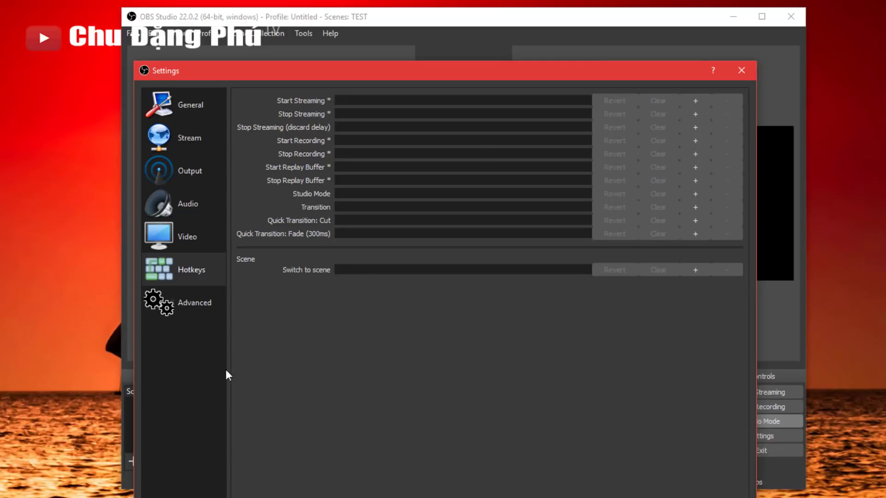
Examine the process priority, renderer and color format options in the advanced settings, keeping Normal, Direct3D 11 and NV12.
click(185, 312)
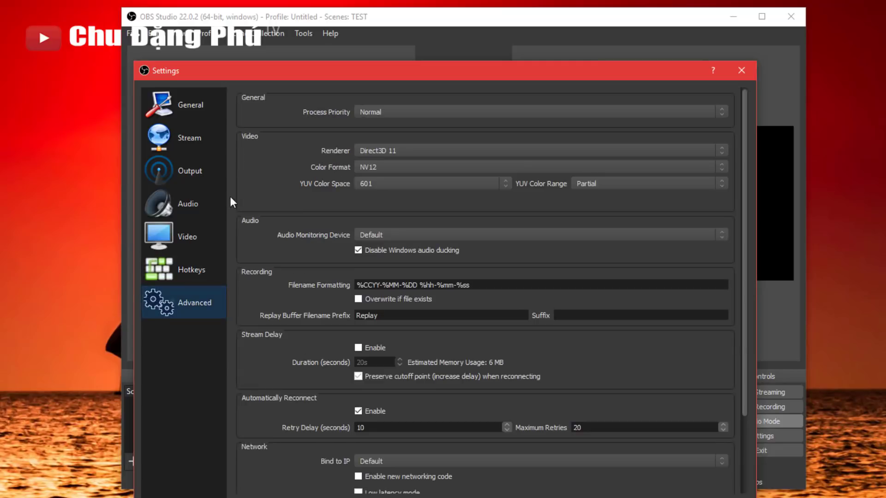
drag(317, 82, 277, 3)
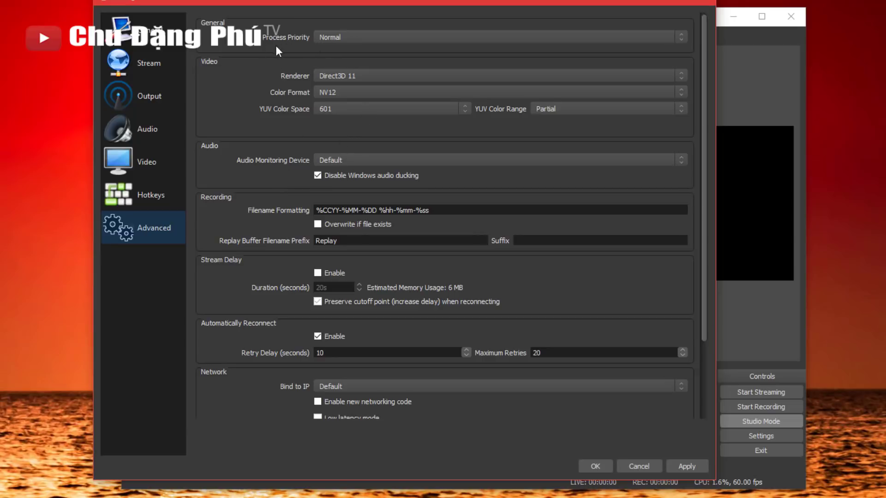
click(346, 36)
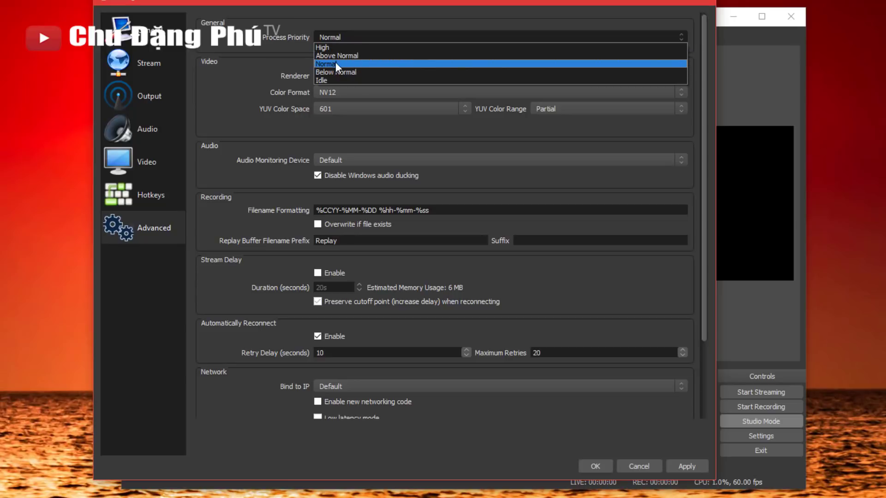
click(268, 69)
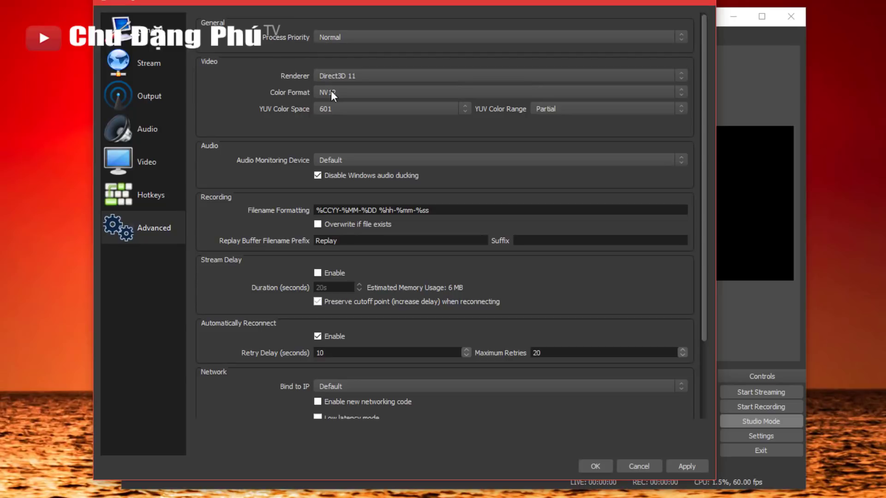
click(376, 74)
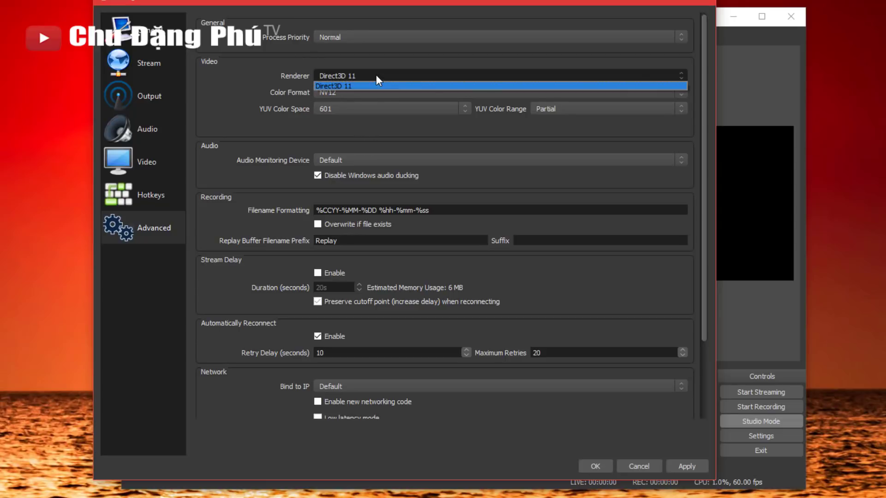
click(376, 75)
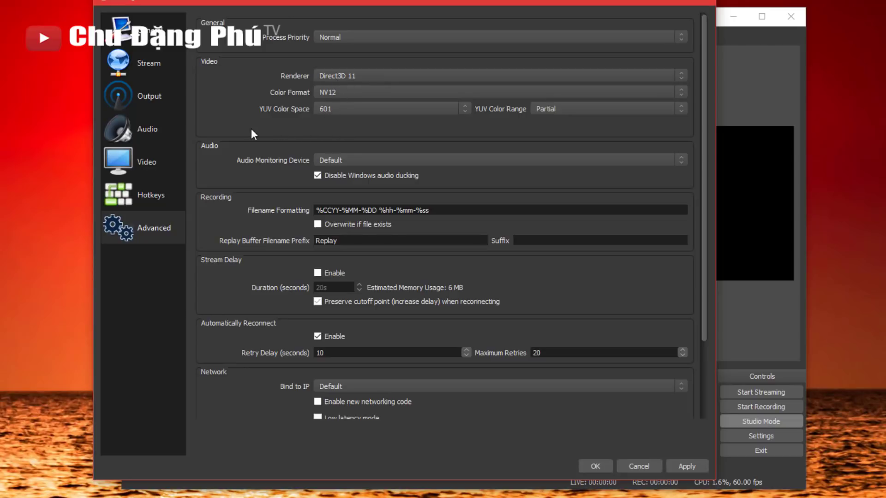
click(369, 93)
Set the automatic reconnect retry delay to 8 seconds, apply the changes and close the settings.
scroll(258, 392, down, 3)
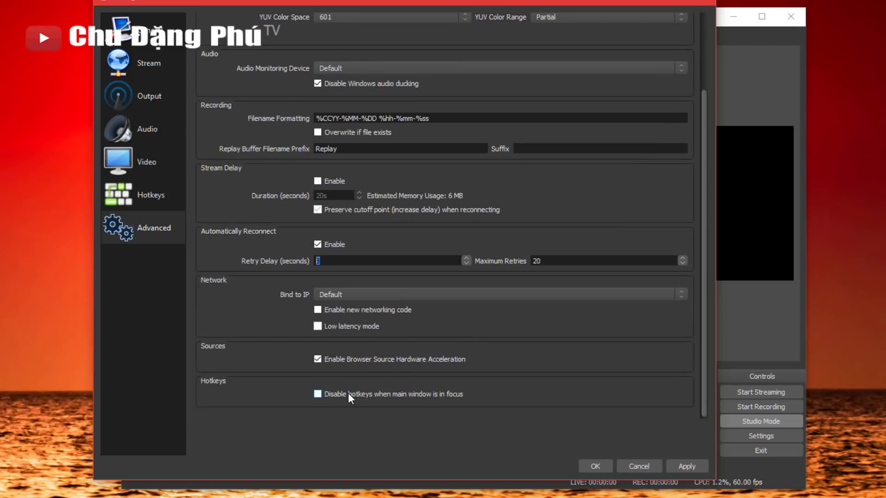
click(687, 466)
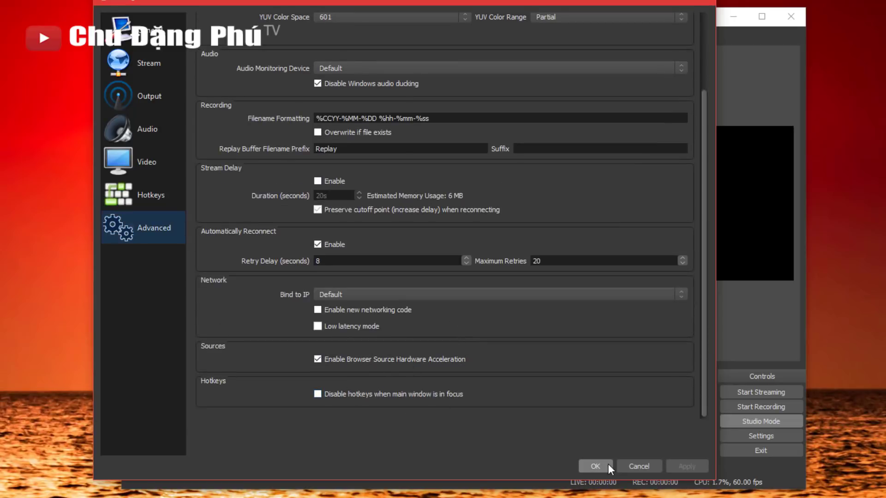
click(609, 466)
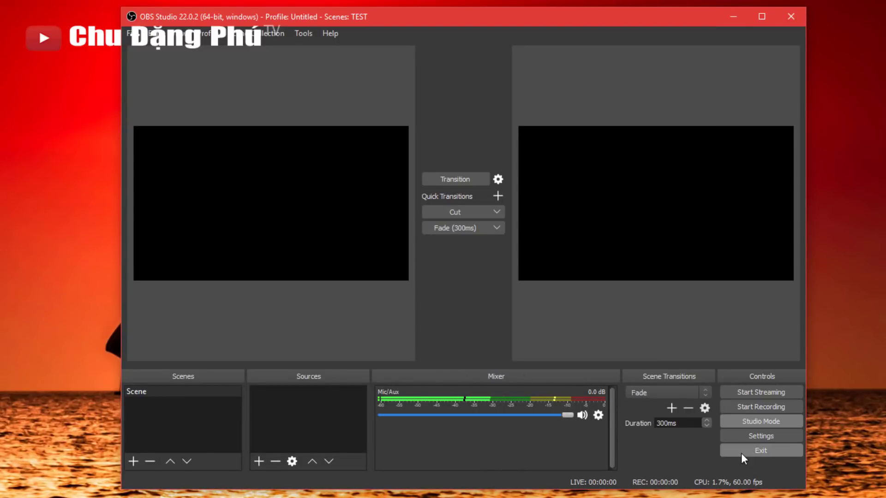
Turn off Studio Mode to return to the single preview.
click(761, 422)
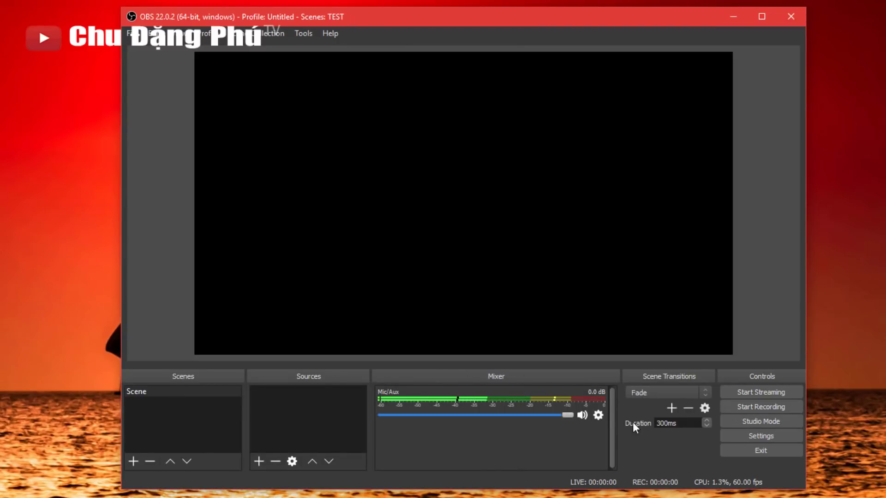